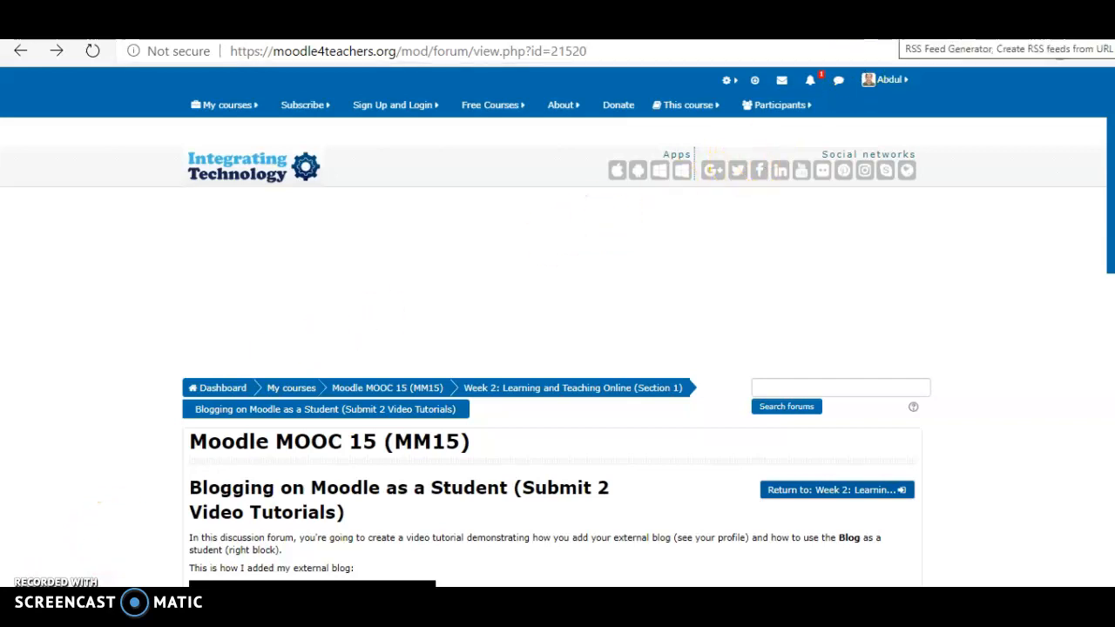
Switch to the RSS.app website and sign in with the Google account.
left_click(951, 28)
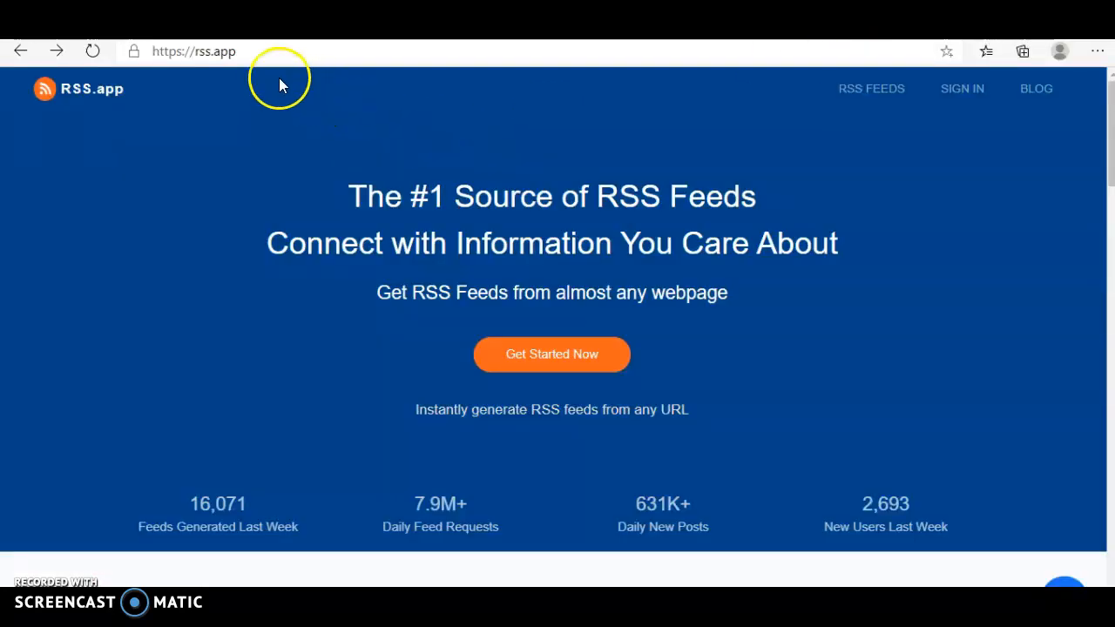
left_click(960, 91)
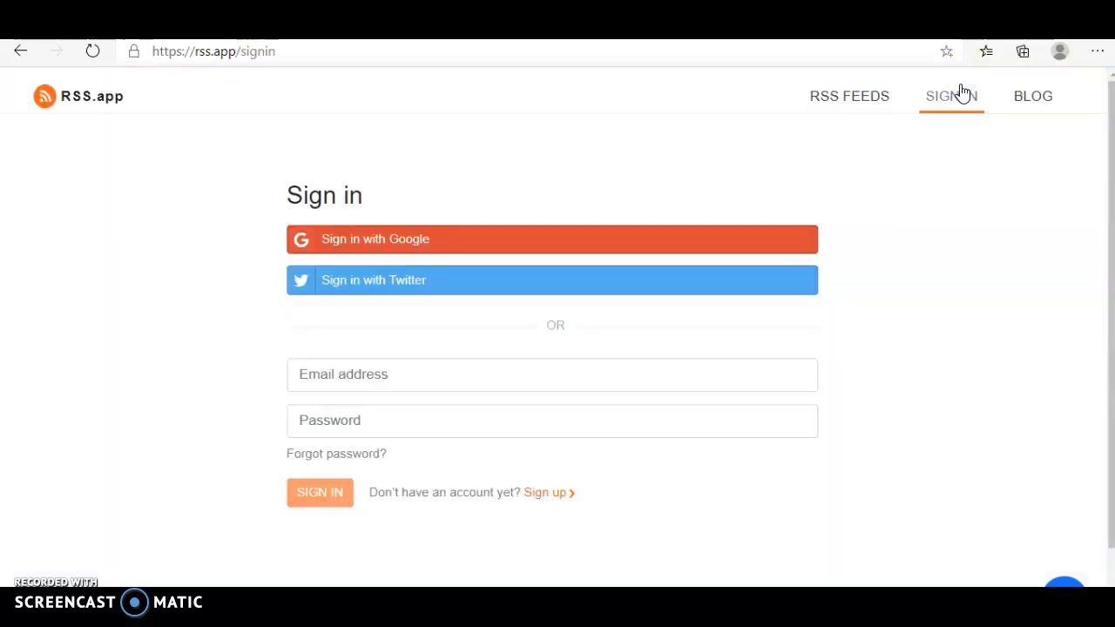
left_click(471, 247)
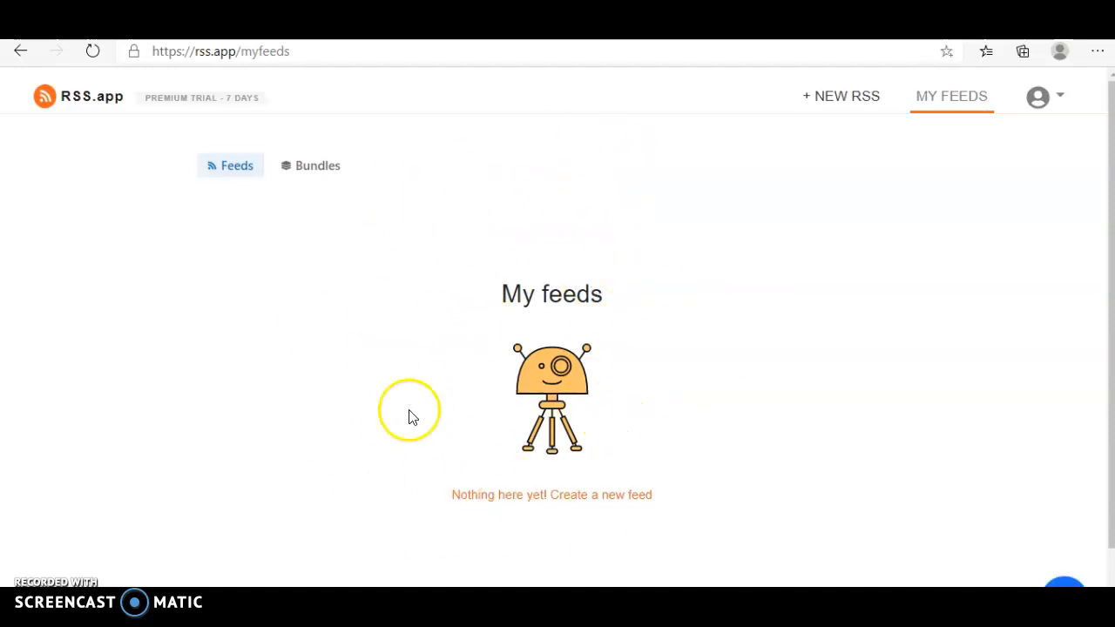
Start creating a new feed of the Webpage to RSS Feed type.
left_click(572, 495)
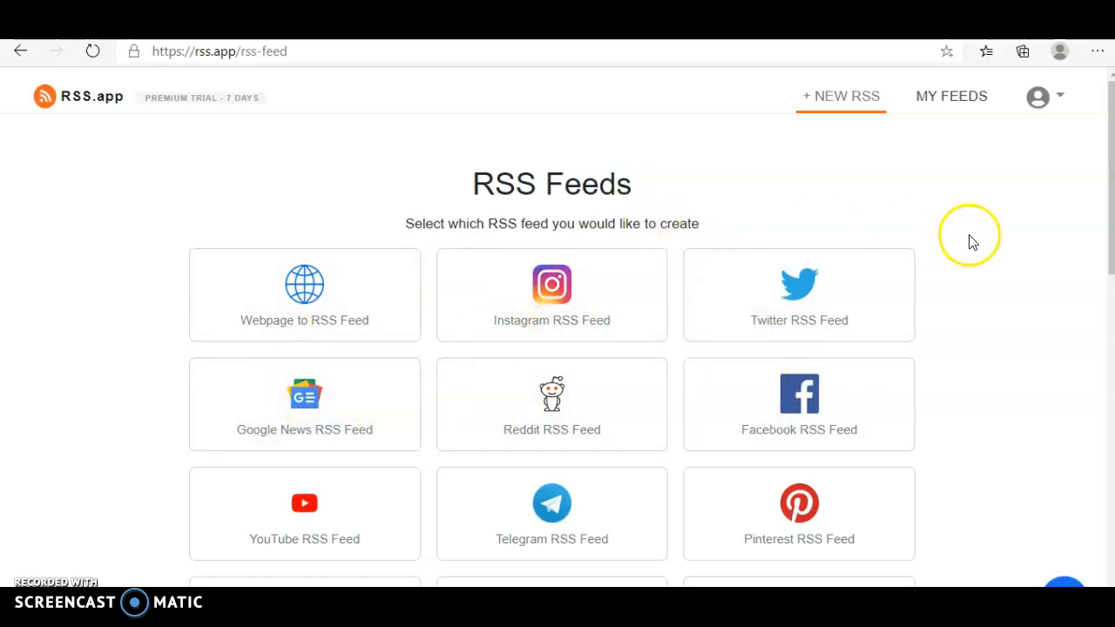
scroll(1002, 269, "down", 4)
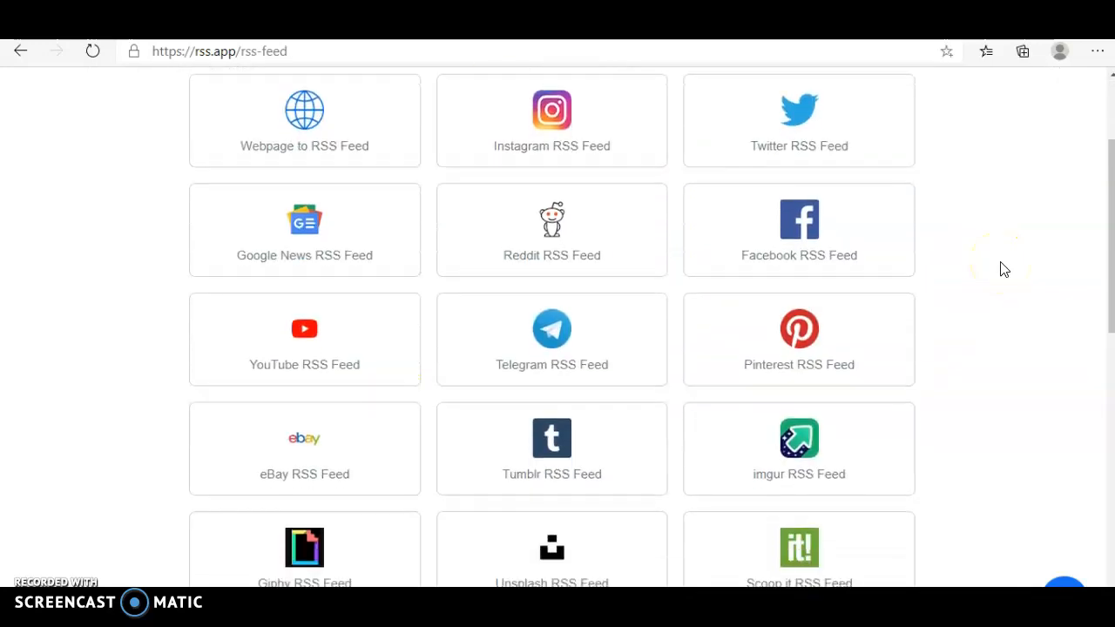
scroll(1001, 269, "up", 5)
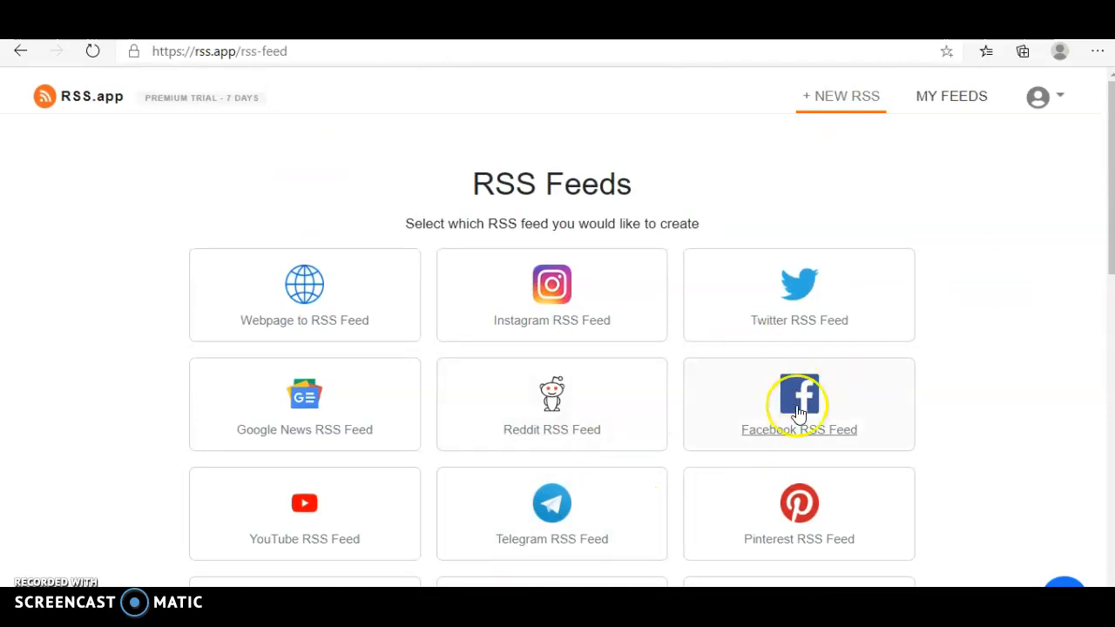
left_click(292, 328)
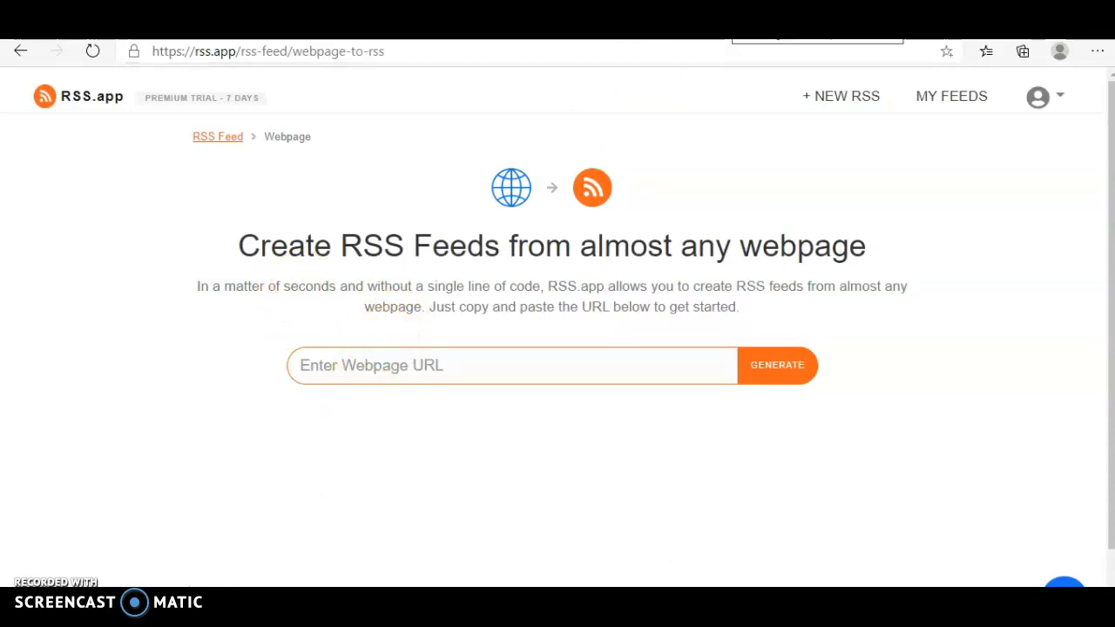
left_click(749, 24)
key("ctrl+c")
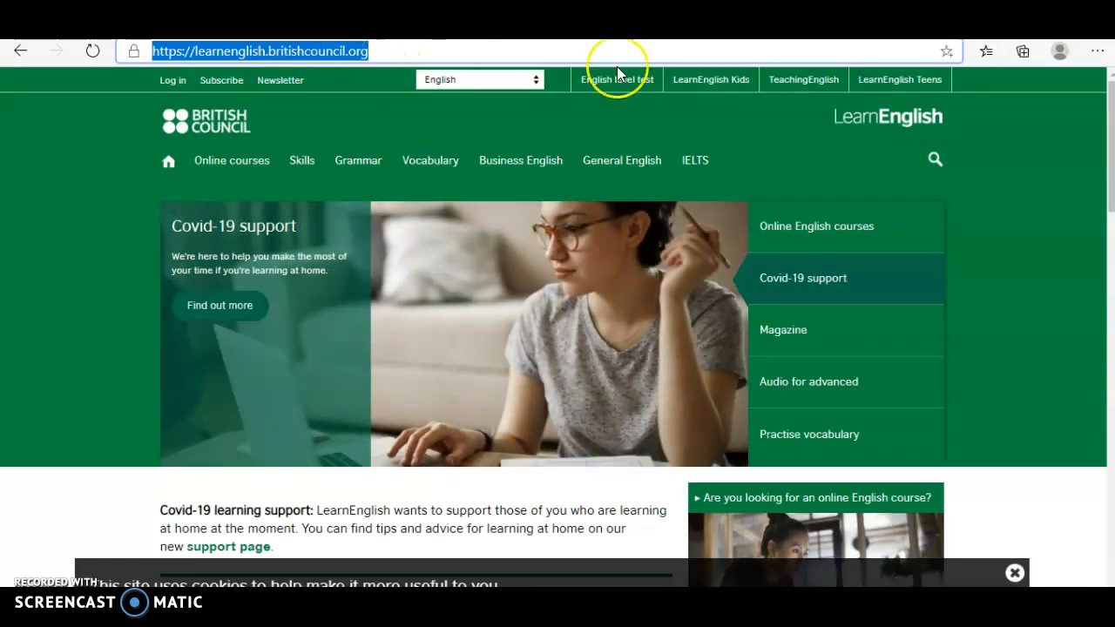
left_click(610, 25)
left_click(476, 367)
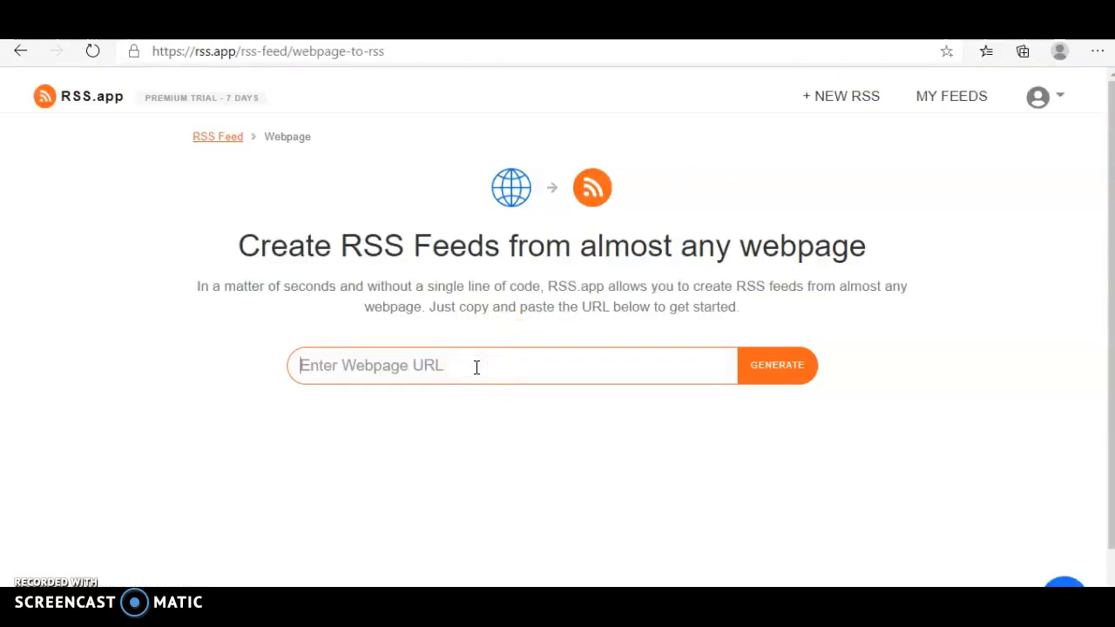
key("ctrl+v")
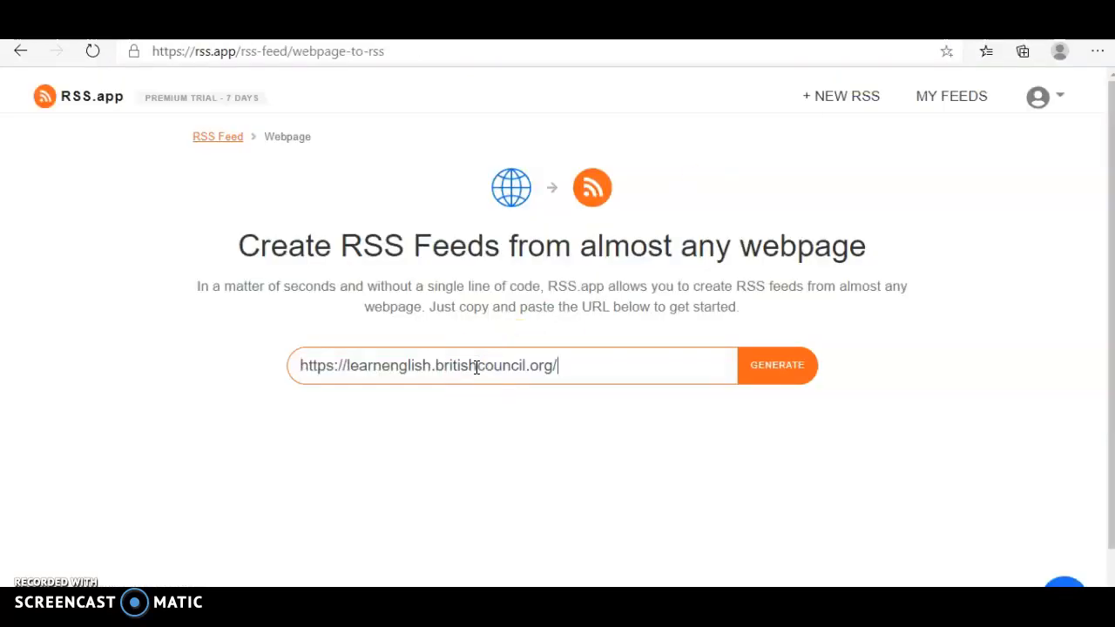
left_click(766, 367)
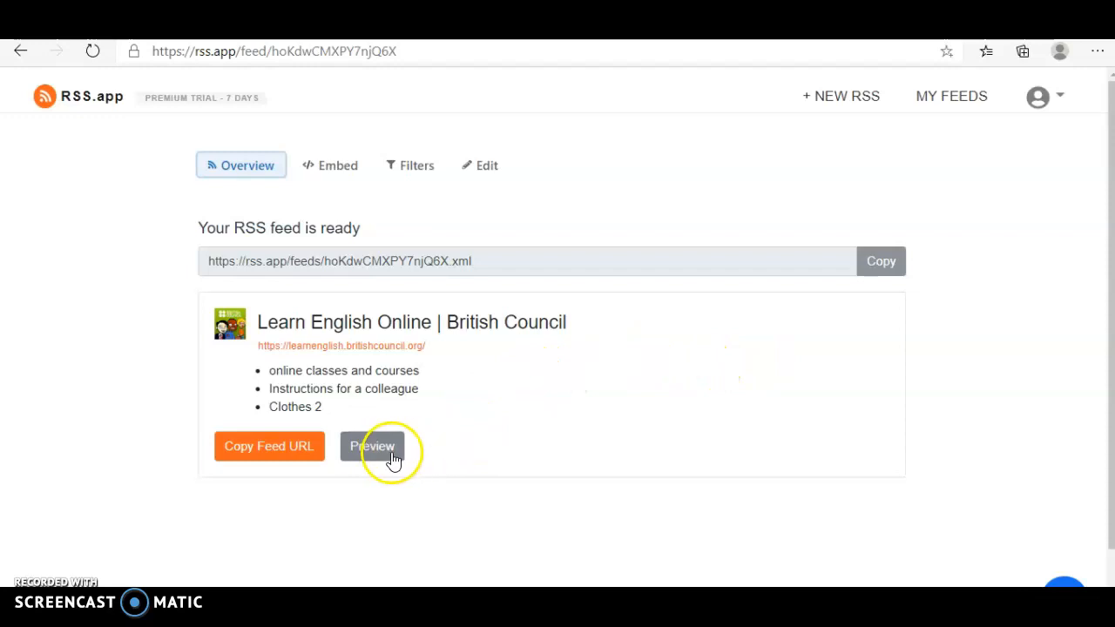
Preview the generated Learn English Online feed and copy its feed URL.
left_click(383, 449)
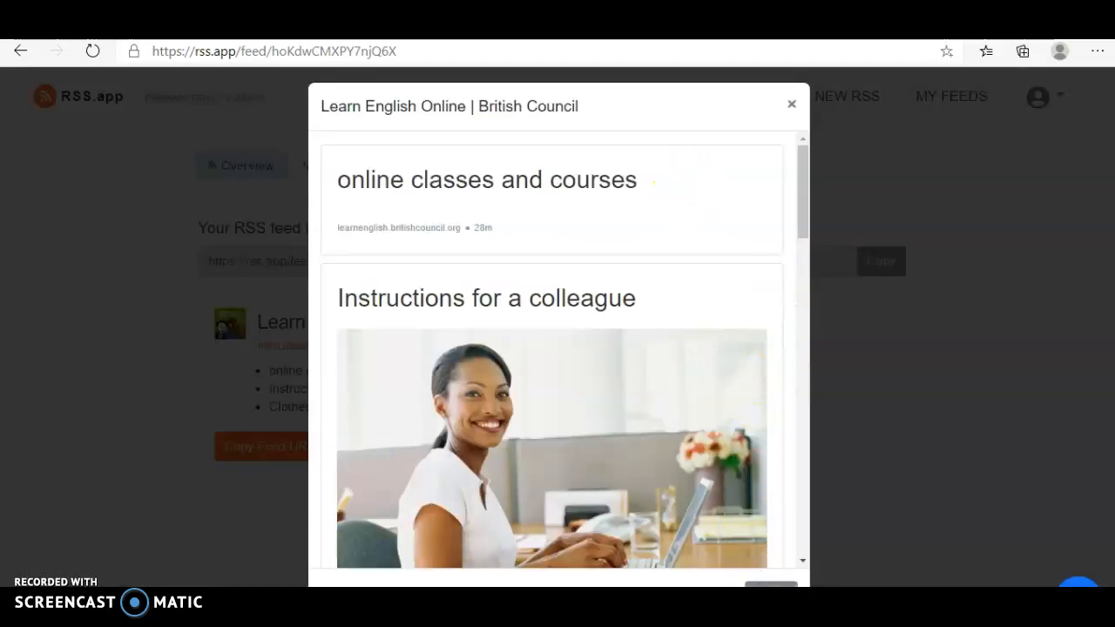
left_click(770, 593)
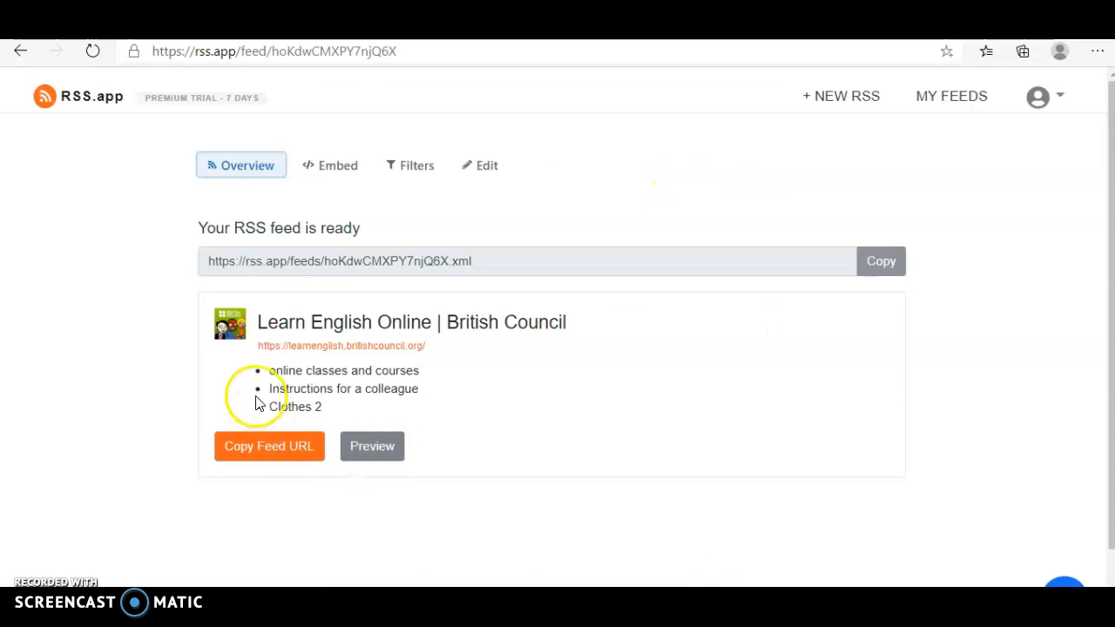
left_click(248, 446)
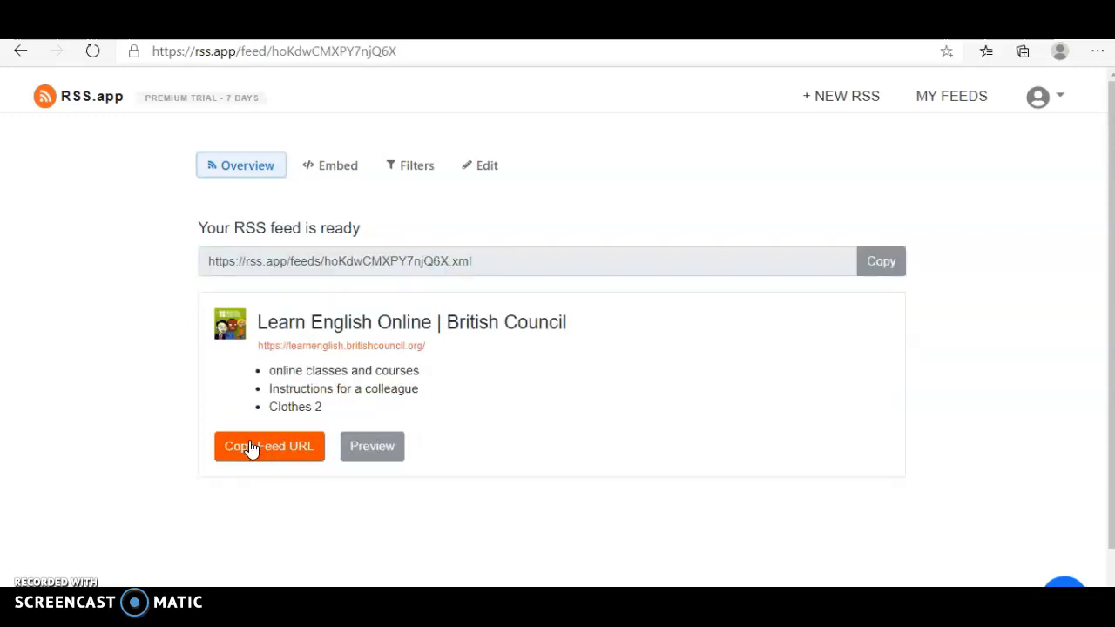
left_click(266, 480)
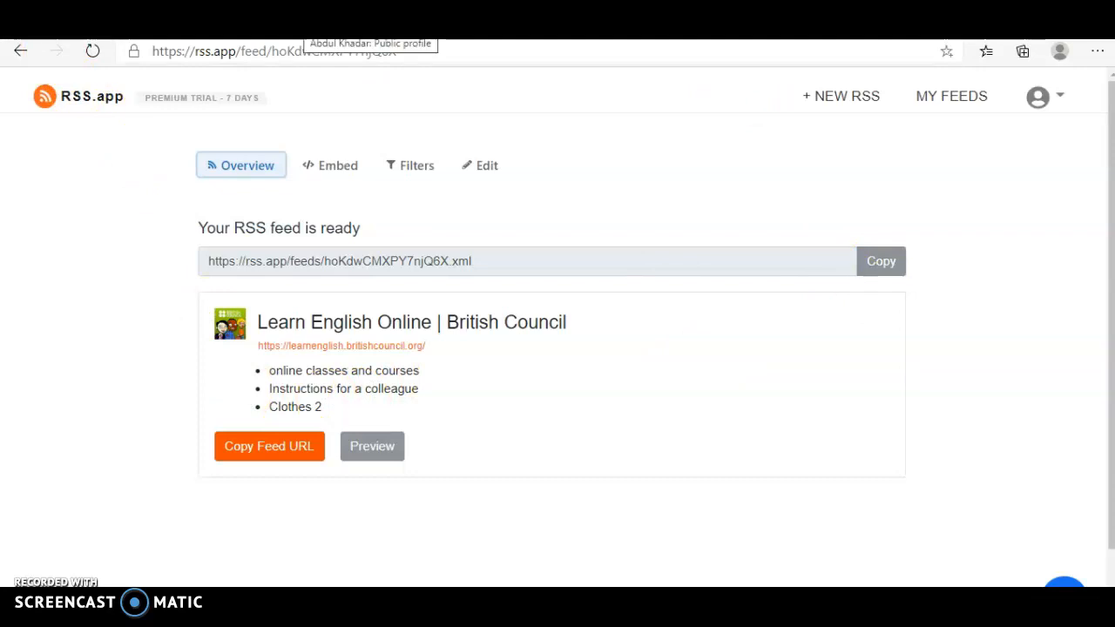
Switch to the moodle4teachers.org site and open the external blog registration form from the user preferences.
left_click(301, 28)
left_click(59, 27)
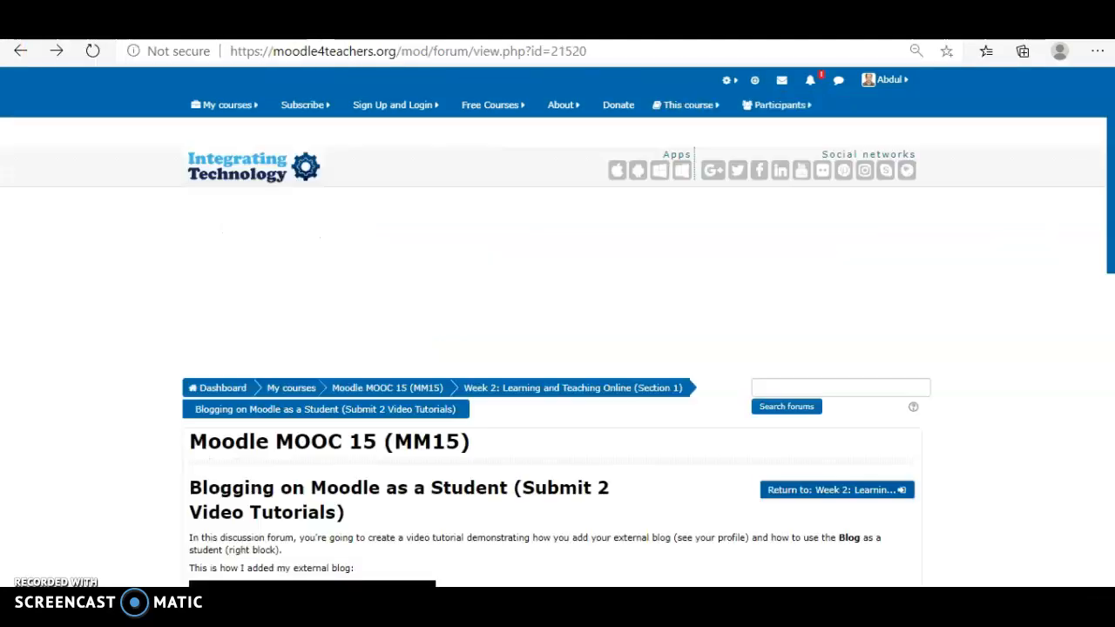
mouse_move(888, 89)
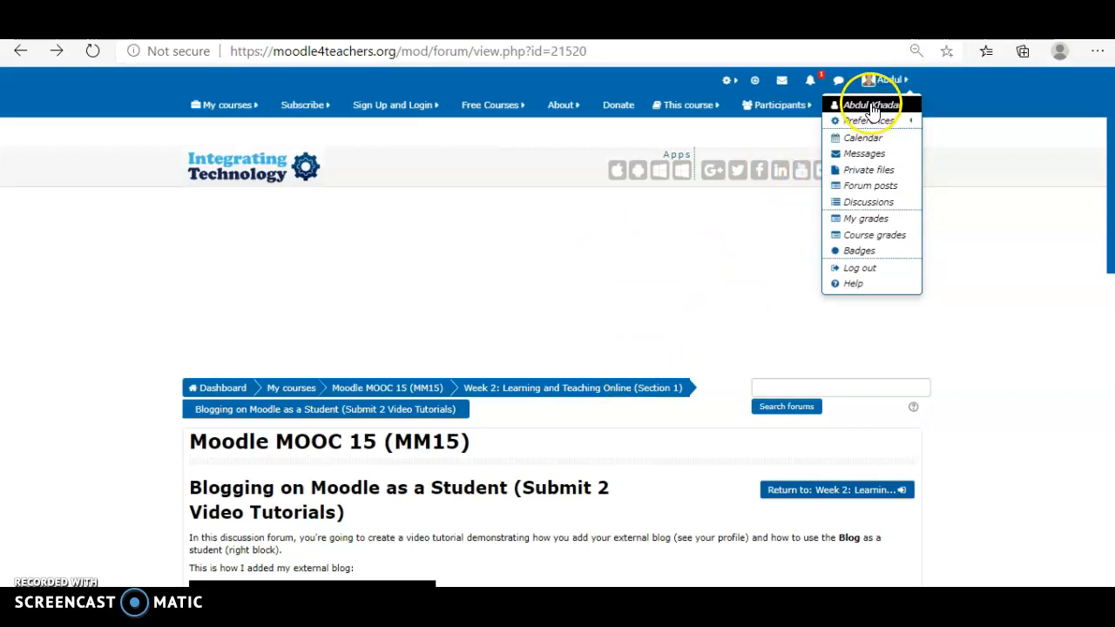
mouse_move(866, 122)
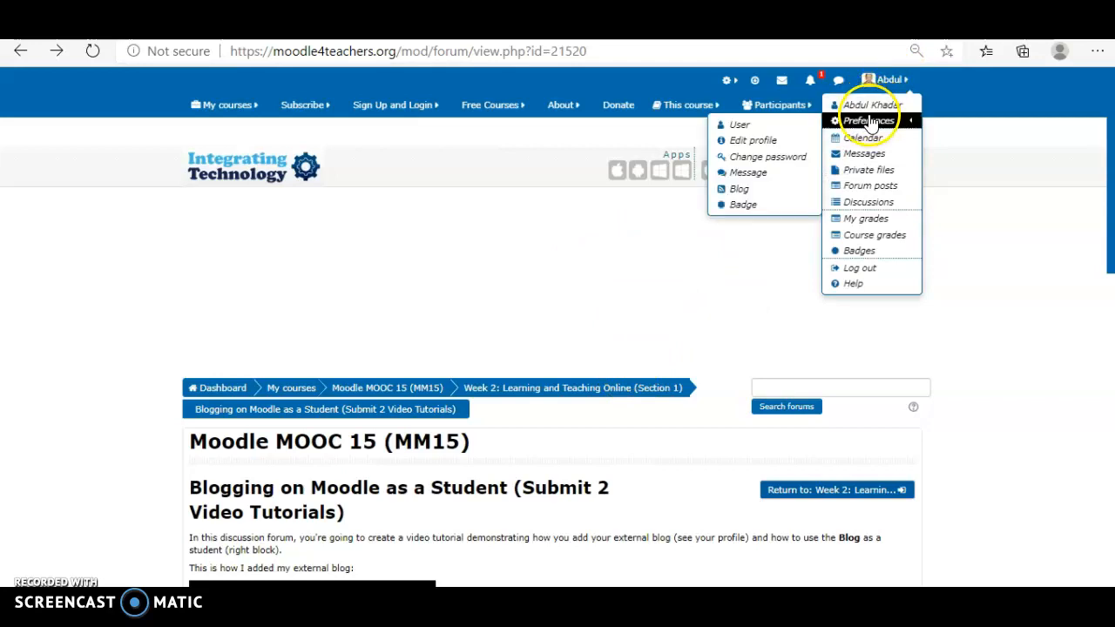
left_click(781, 129)
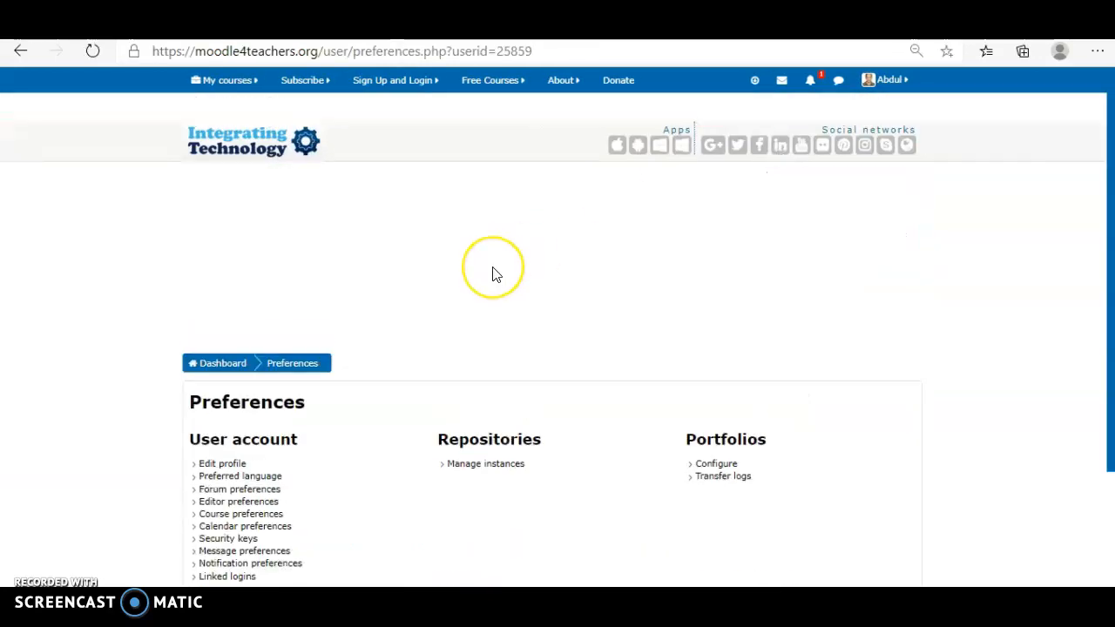
scroll(492, 275, "down", 3)
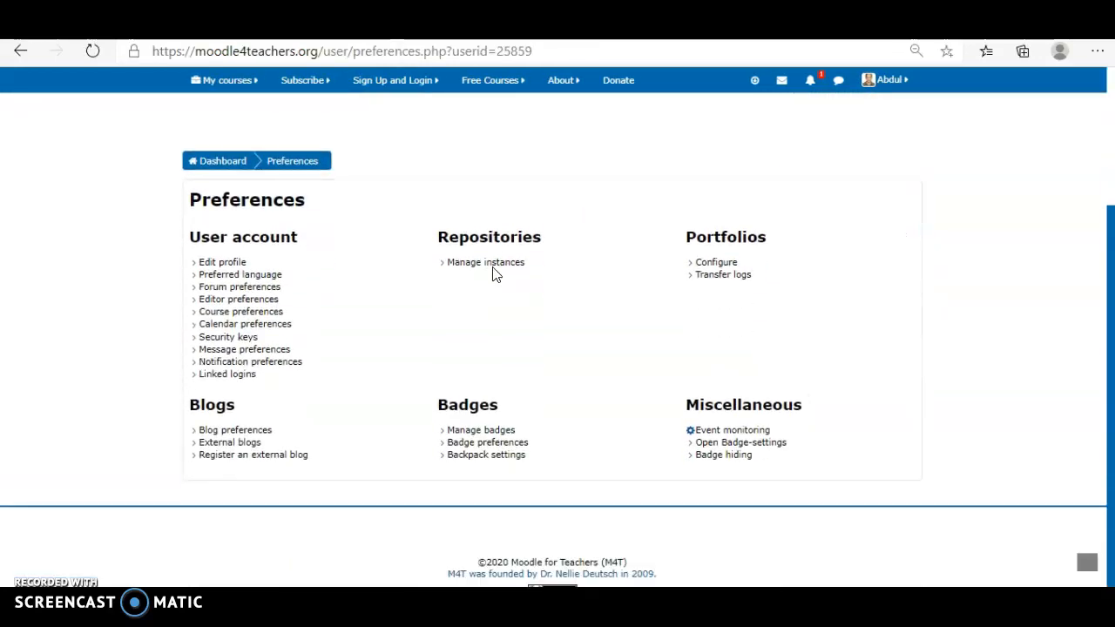
left_click(231, 462)
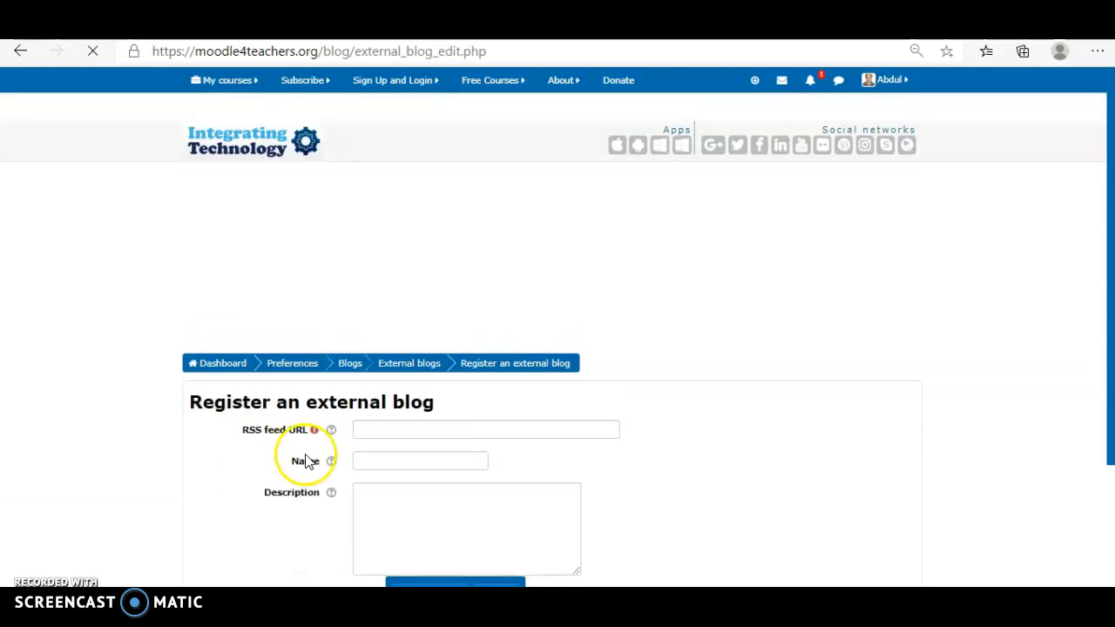
left_click(367, 429)
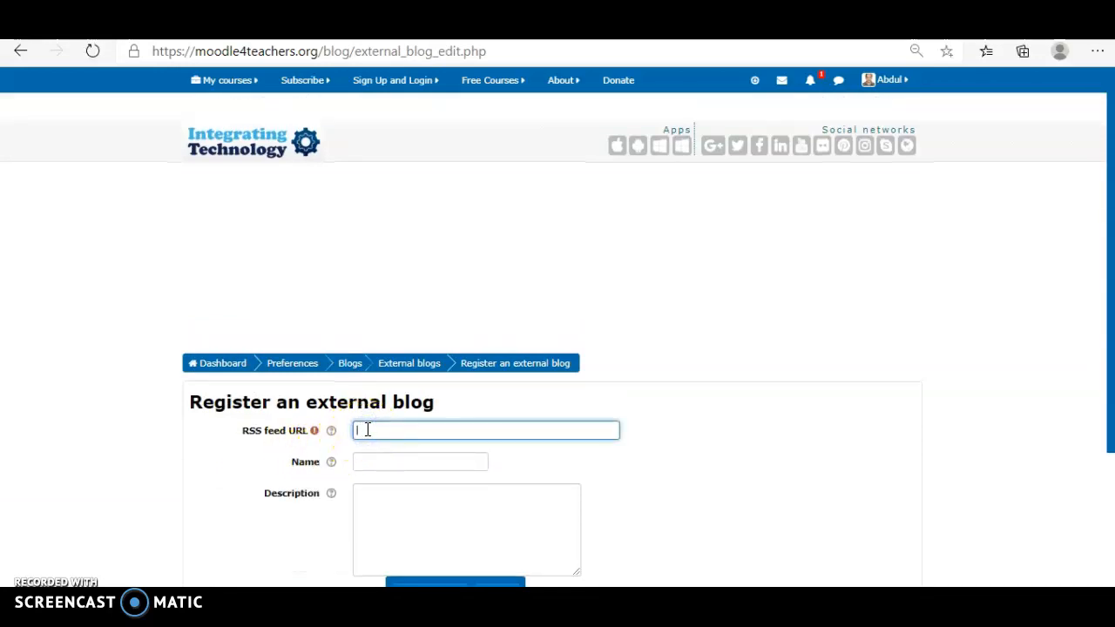
type("https://rss.app/feeds/hoKdwCMXPY7njQ6X.xml")
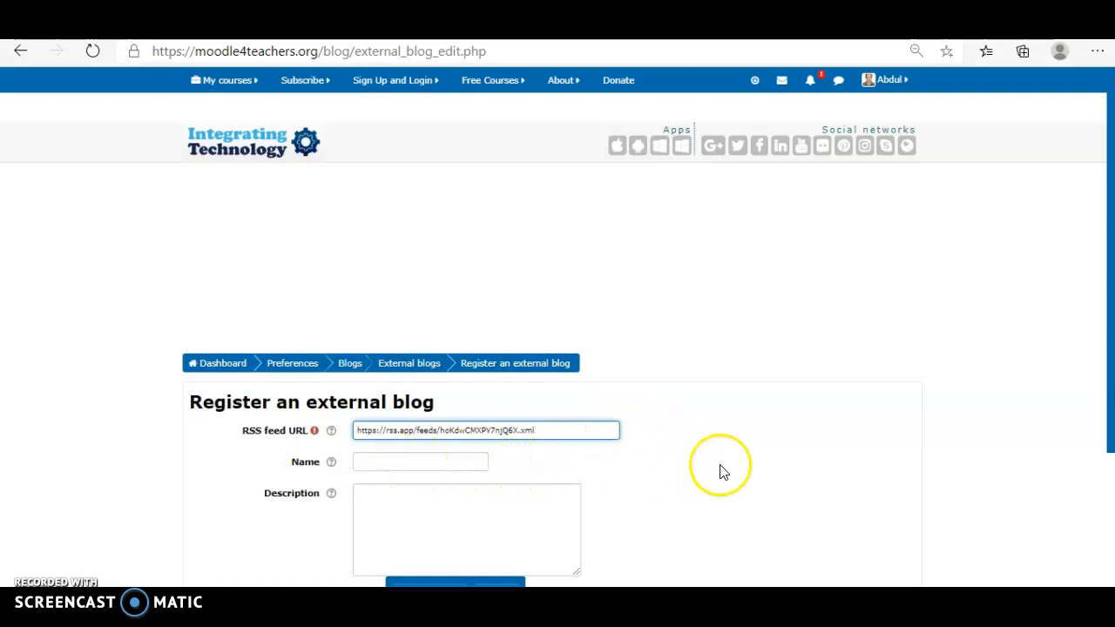
scroll(721, 471, "down", 2)
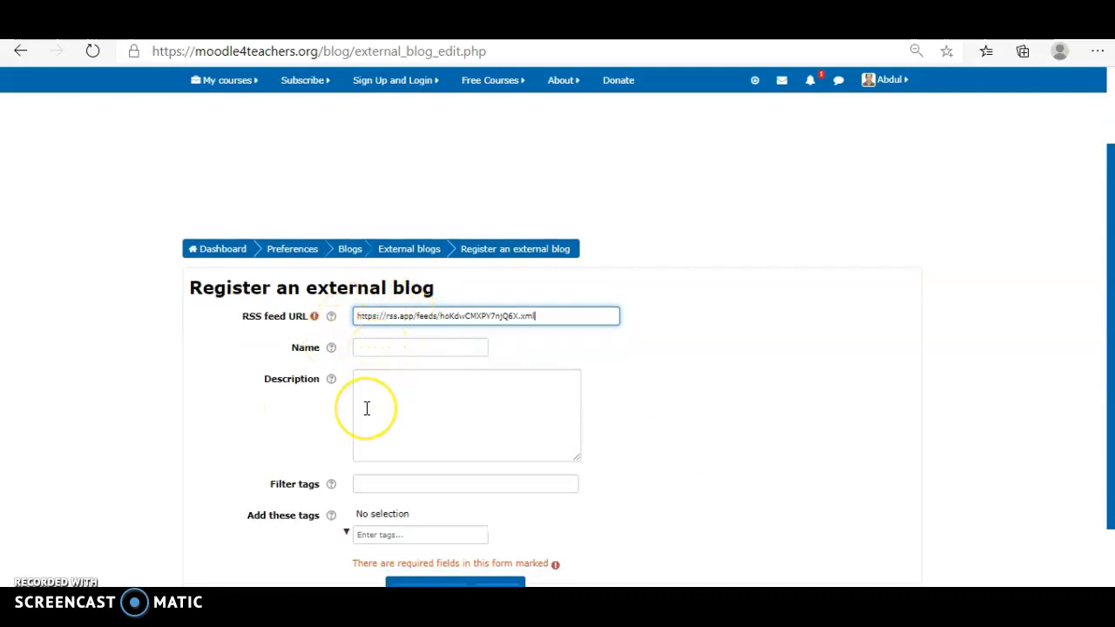
left_click(694, 399)
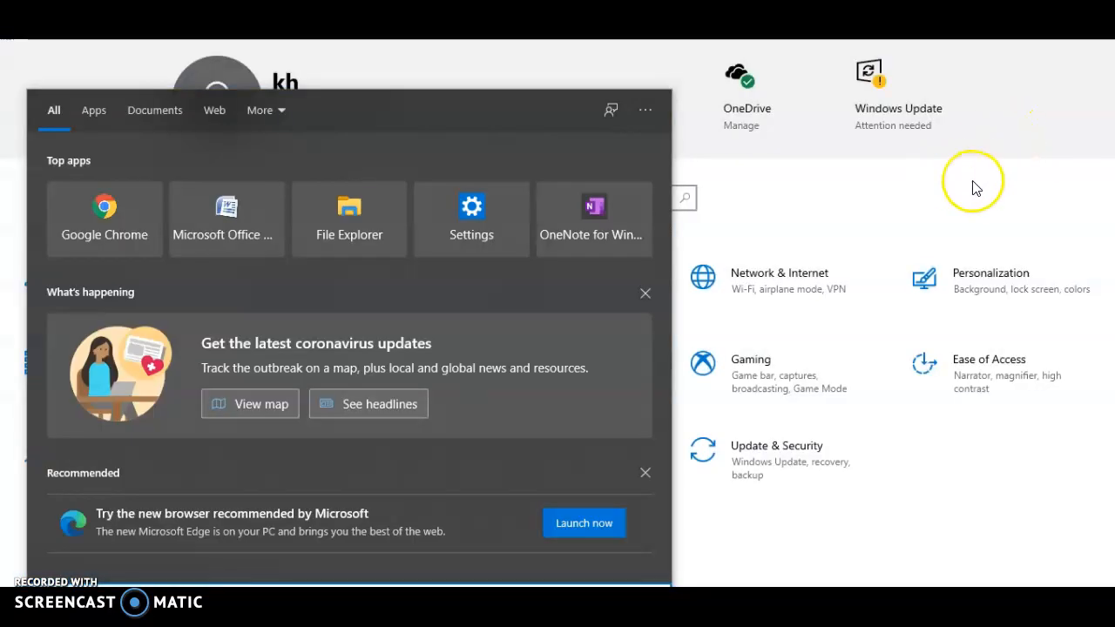
left_click(975, 188)
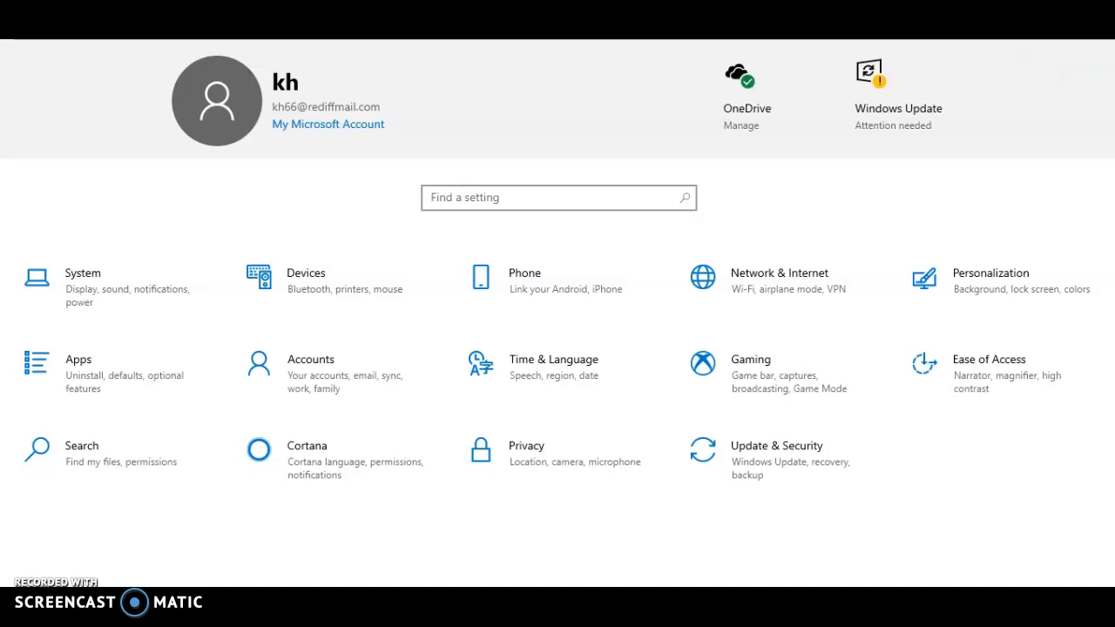
key("super+s")
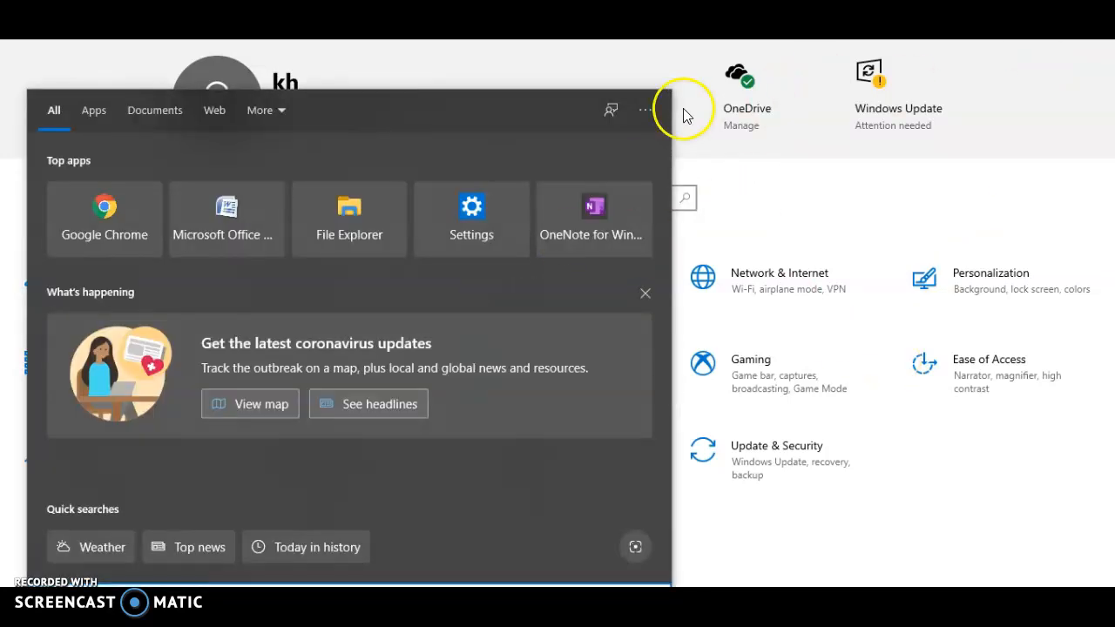
left_click(866, 250)
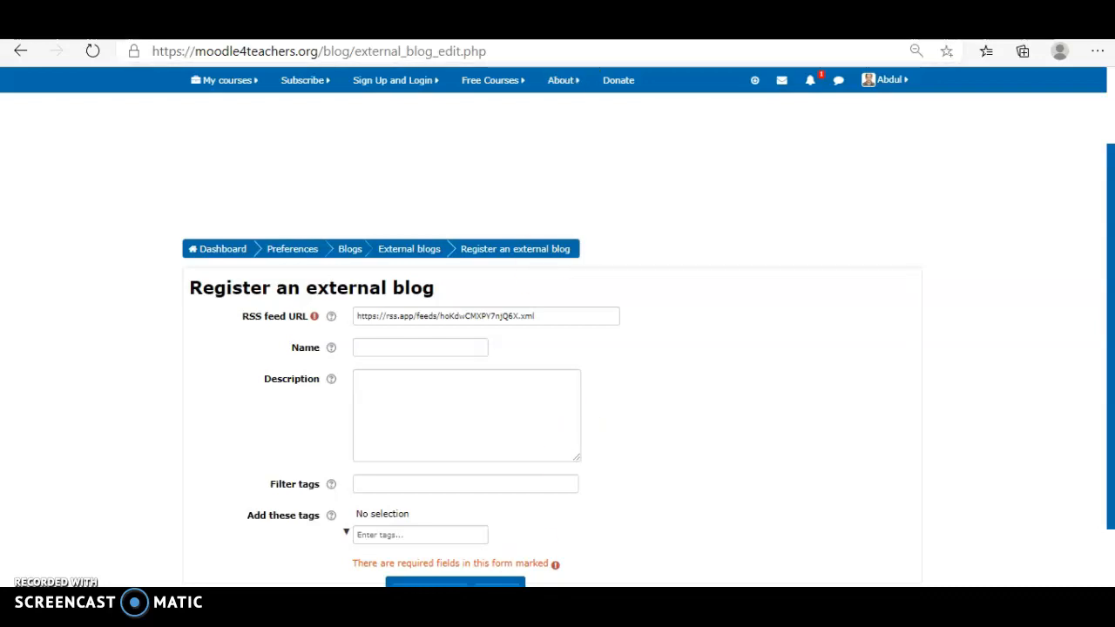
Save the external blog registration with the name, description and tags left empty.
left_click(417, 418)
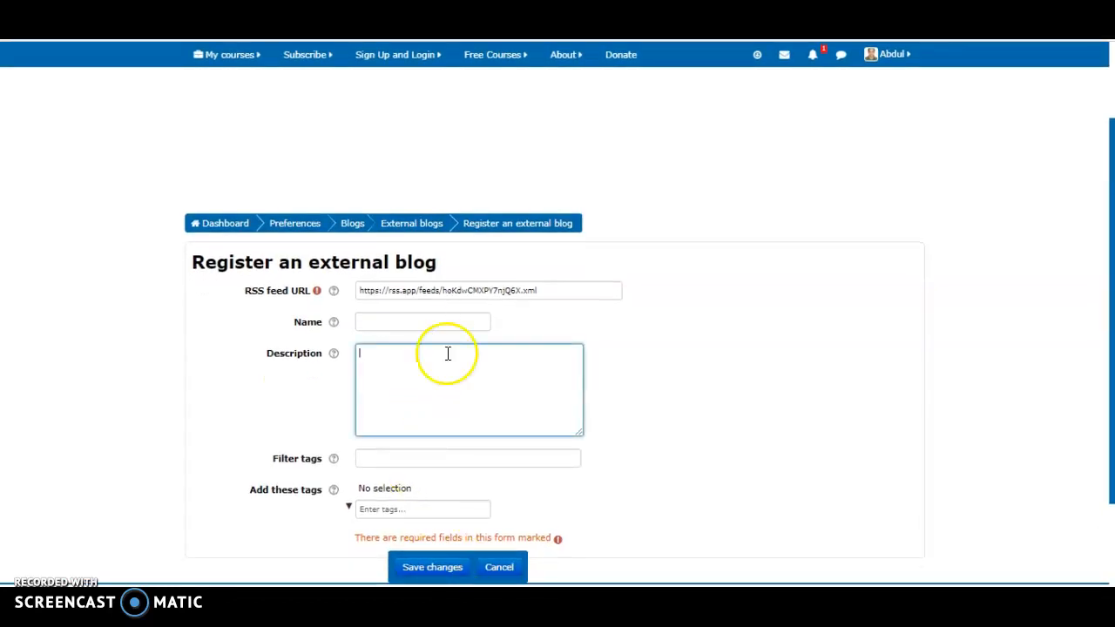
left_click(428, 567)
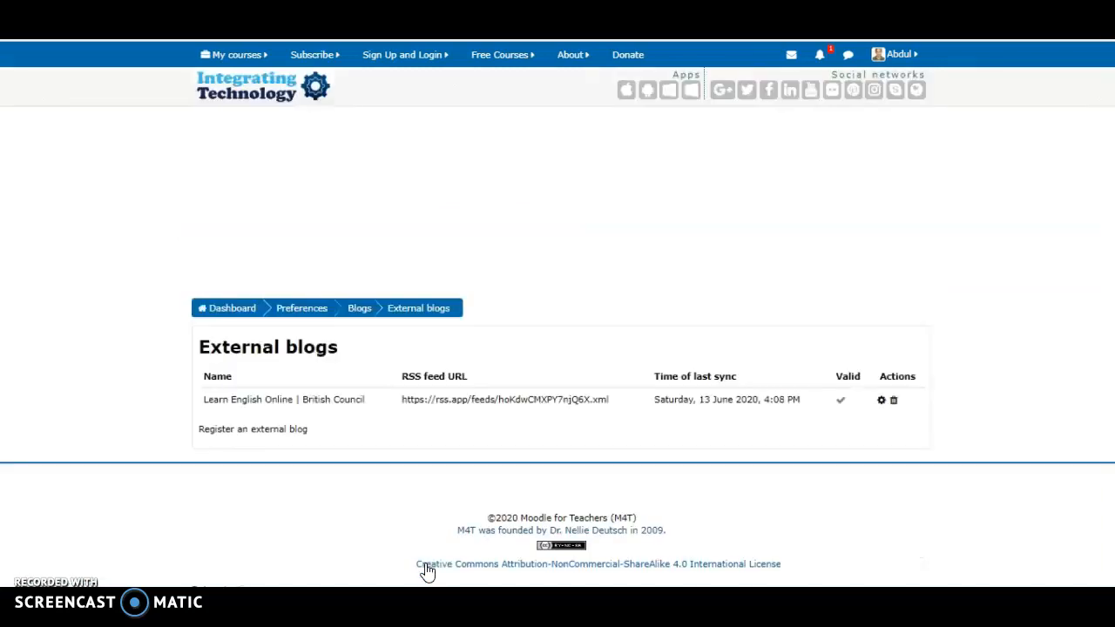
left_click(409, 540)
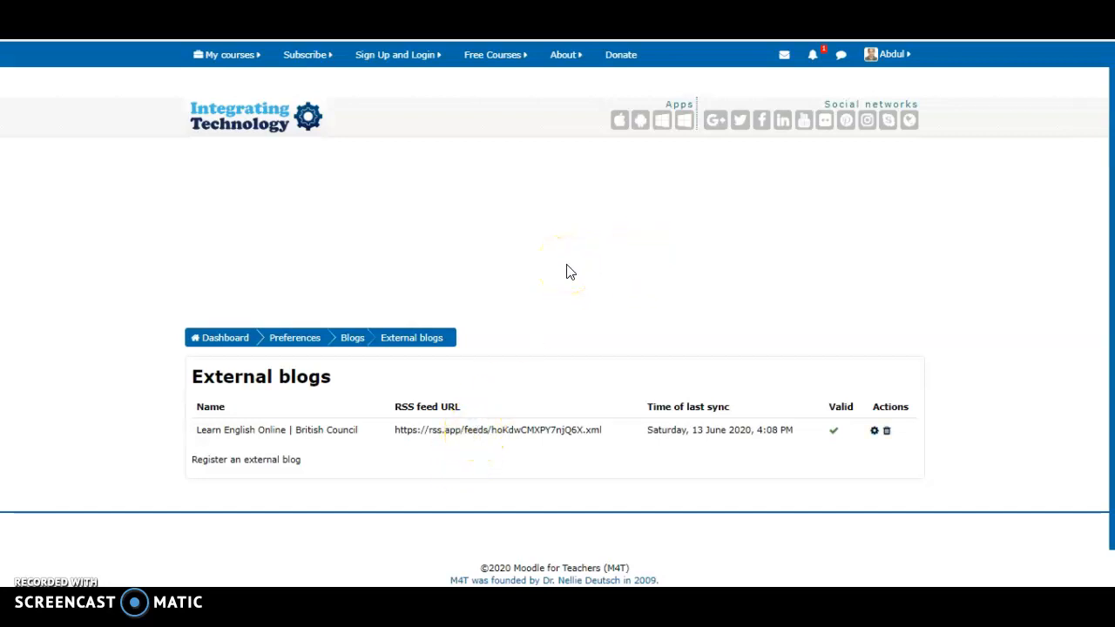
left_click(231, 61)
left_click(401, 130)
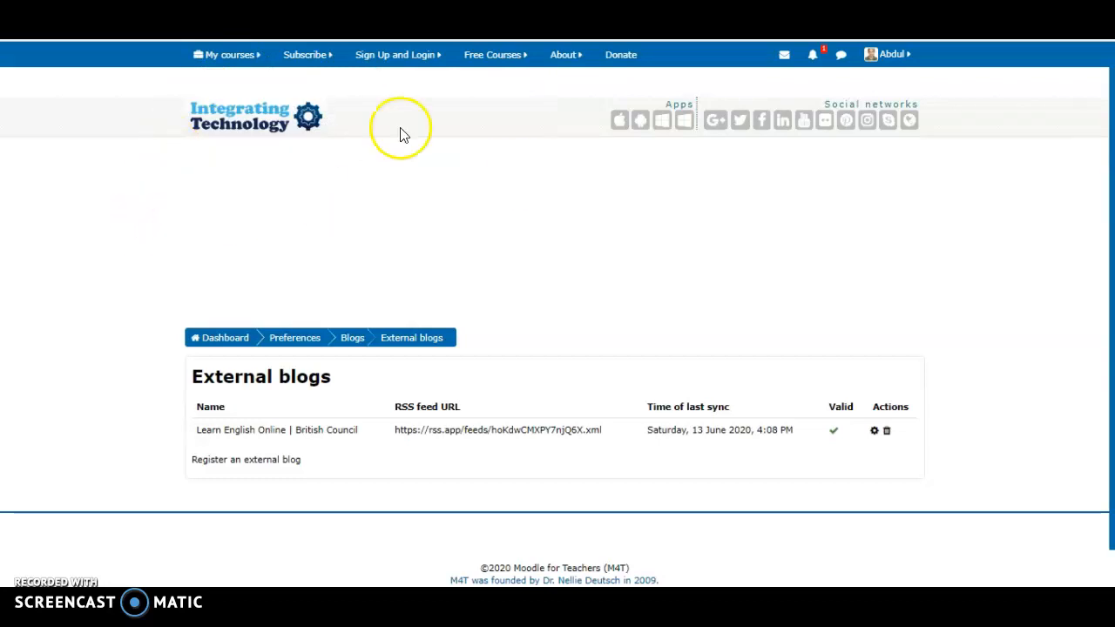